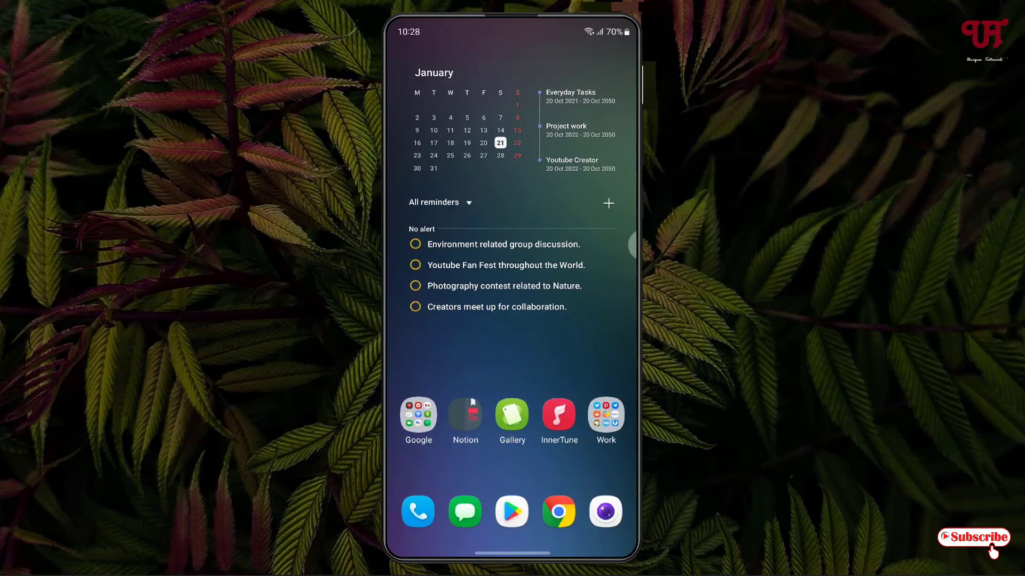
- Open the Play Store, then close it from Recents and return home
click(511, 512)
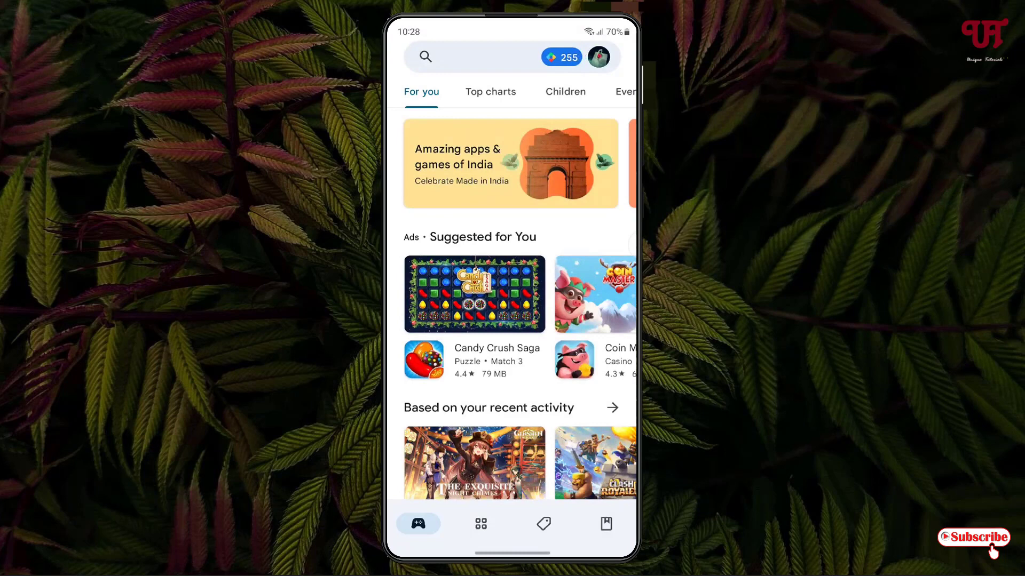
key(alt+Tab)
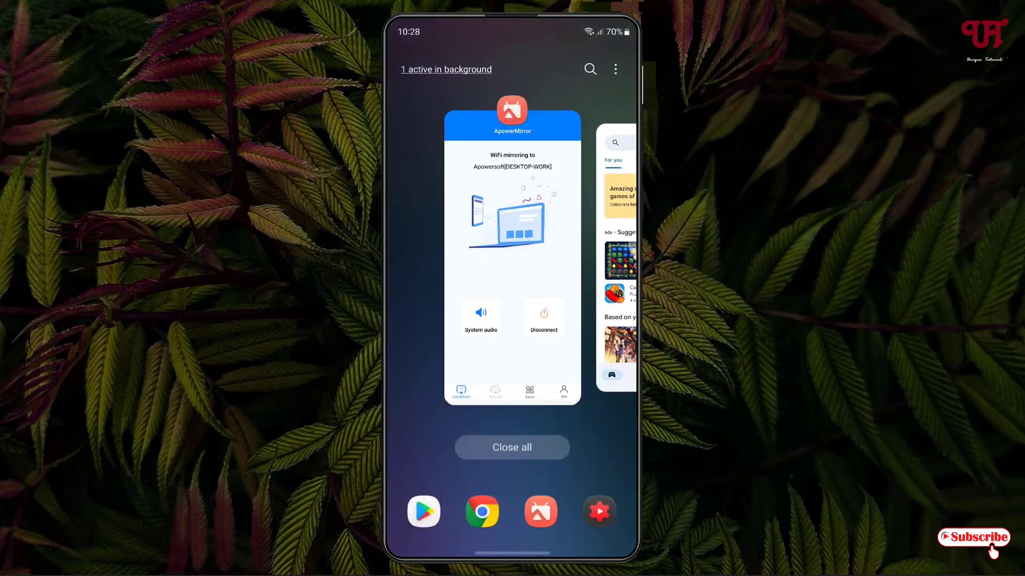
drag(512, 256, 633, 256)
click(607, 330)
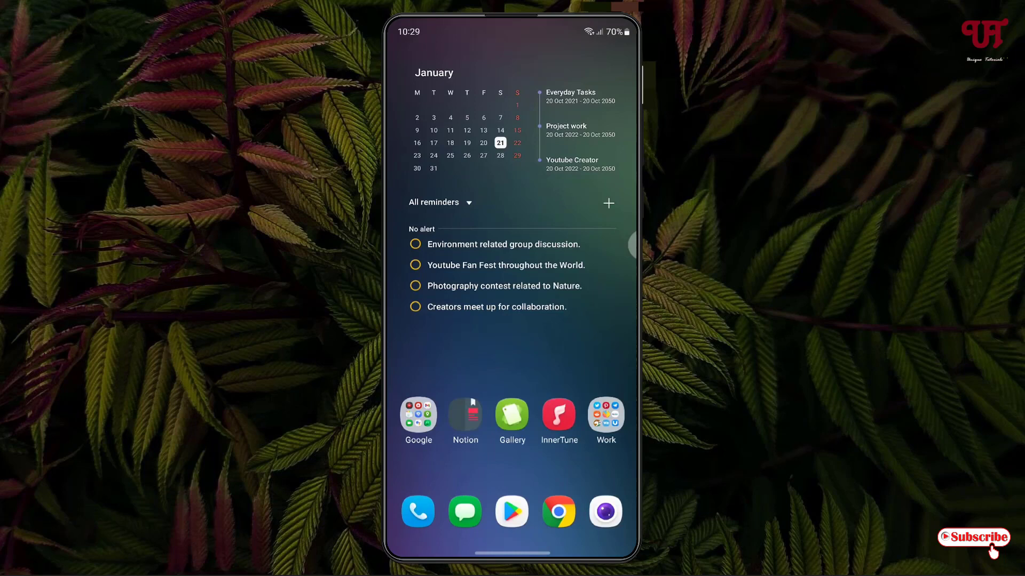
- Reopen the Play Store briefly, then glance at the app drawer and return home
click(513, 512)
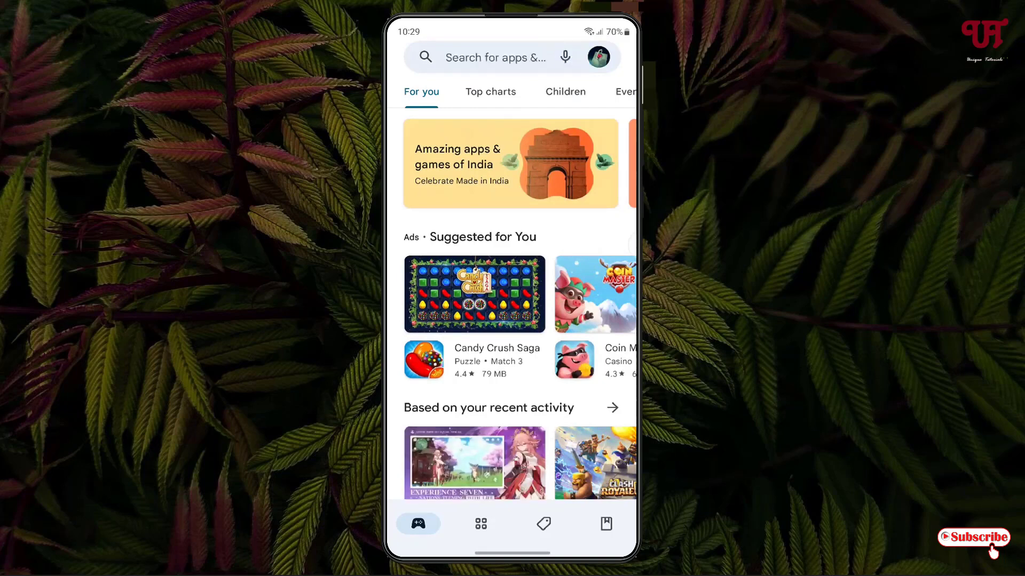
key(Home)
drag(513, 401, 512, 200)
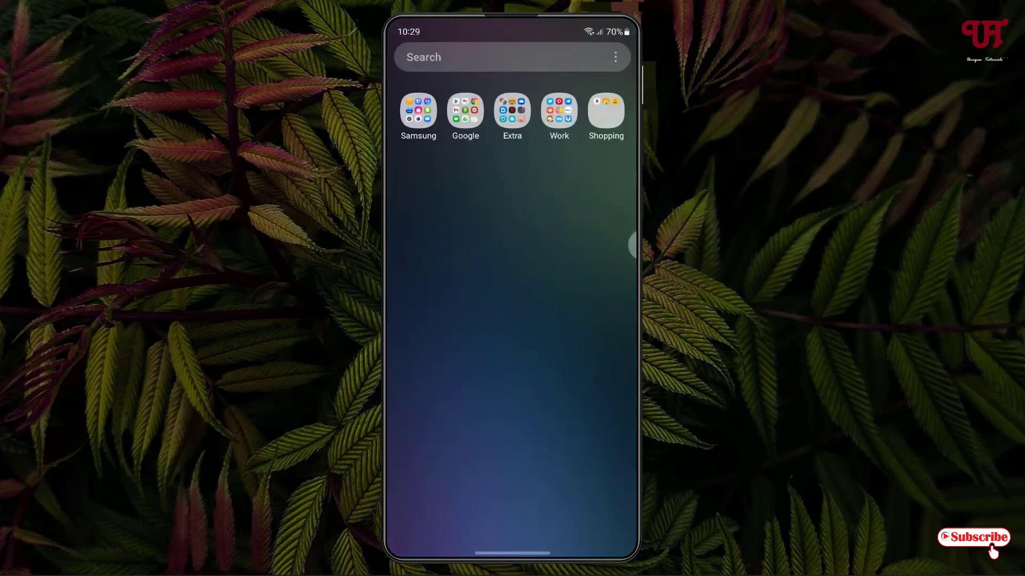
key(Escape)
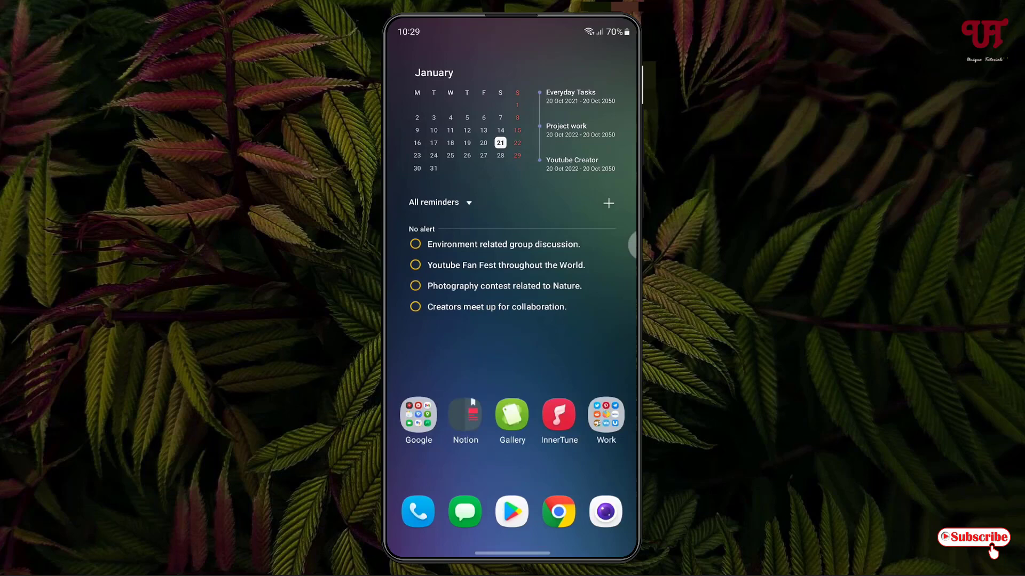
- Find Hangar - Smart app shortcuts via the recent search, install it, accept access, and launch it
click(512, 512)
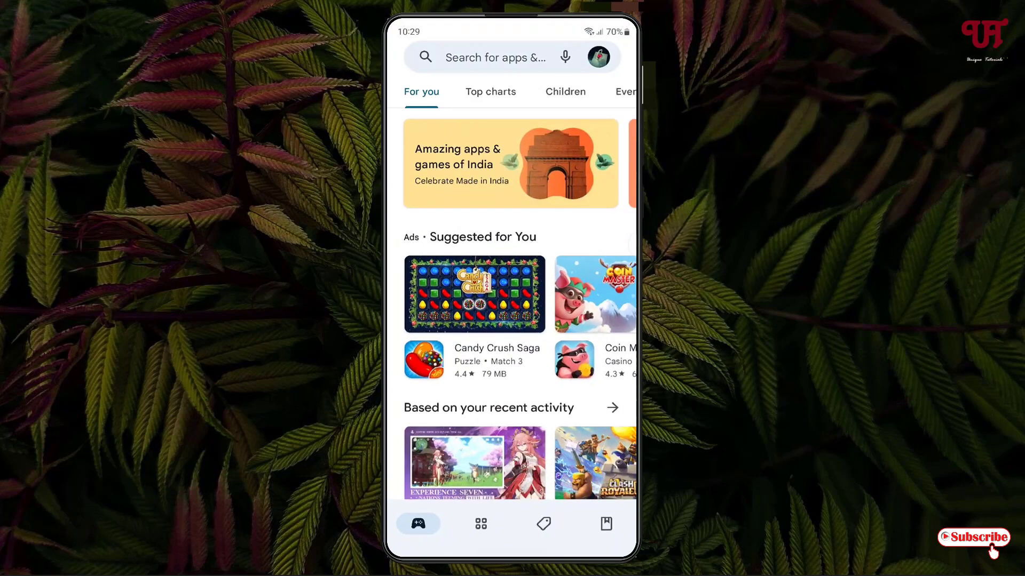
click(495, 57)
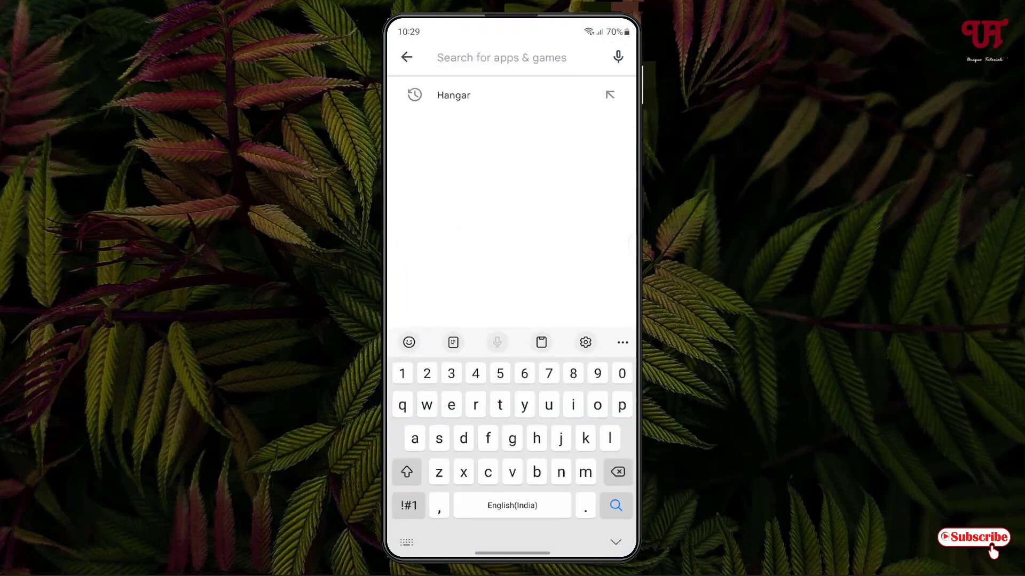
click(453, 94)
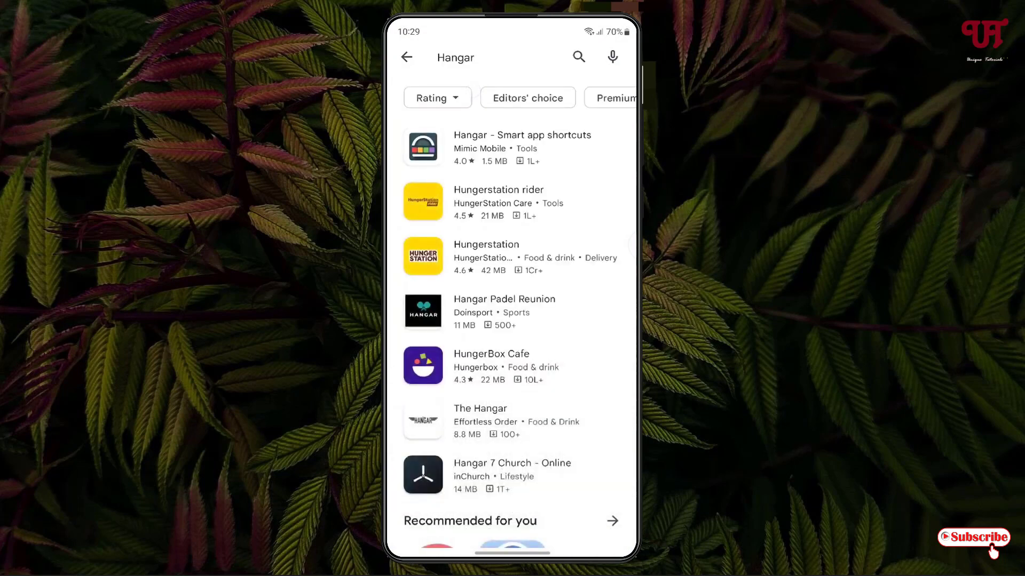
click(513, 147)
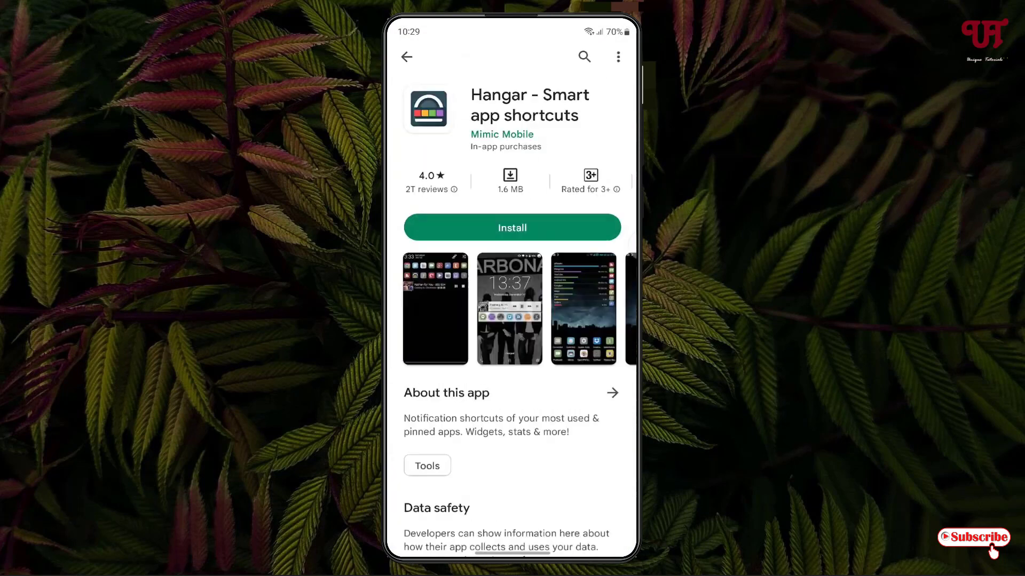
click(513, 228)
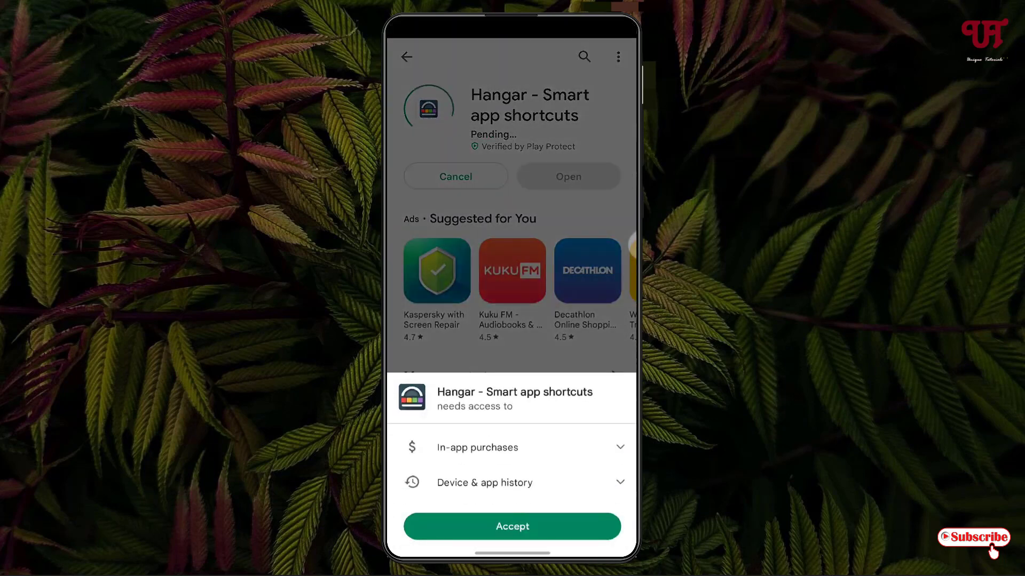
click(513, 525)
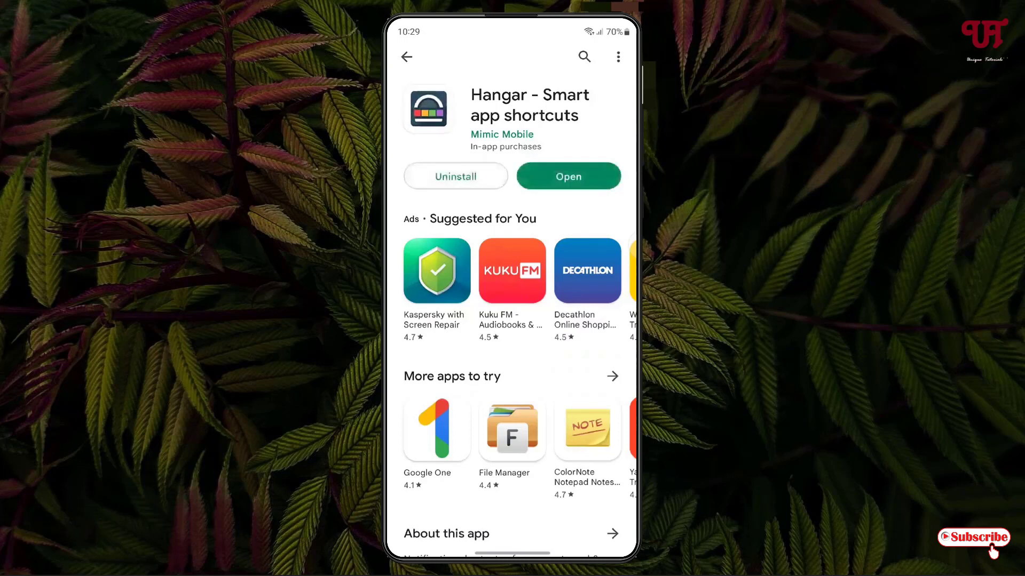
click(568, 176)
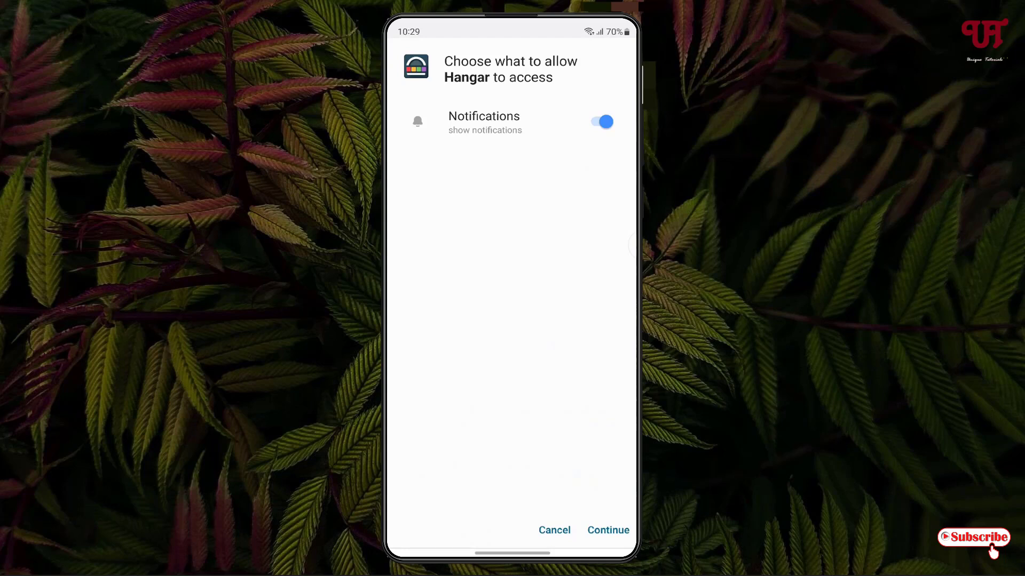
- Allow notifications, dismiss the compatibility warning, and swipe through to the Get started page
click(609, 529)
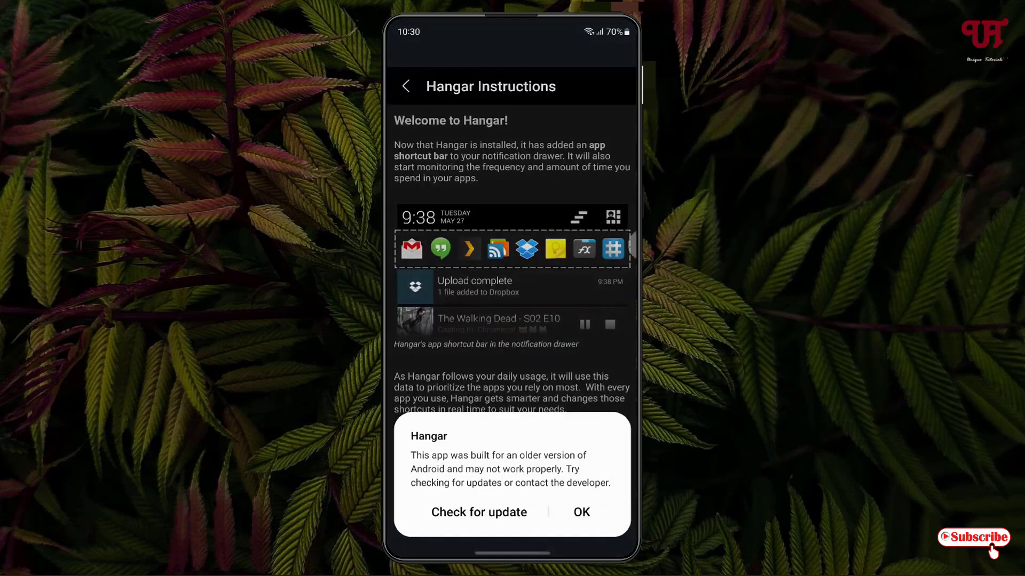
click(581, 513)
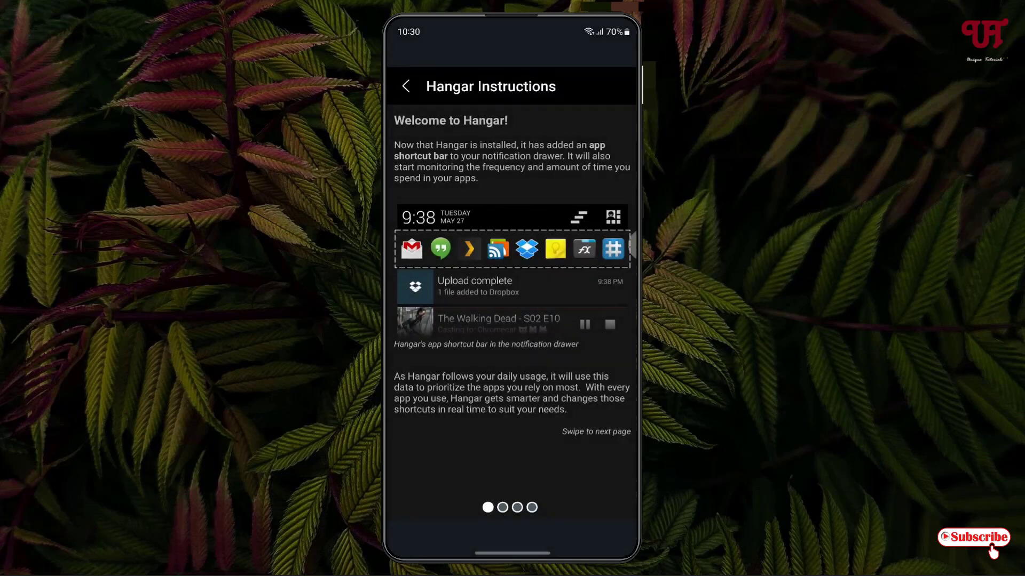
drag(592, 320, 432, 320)
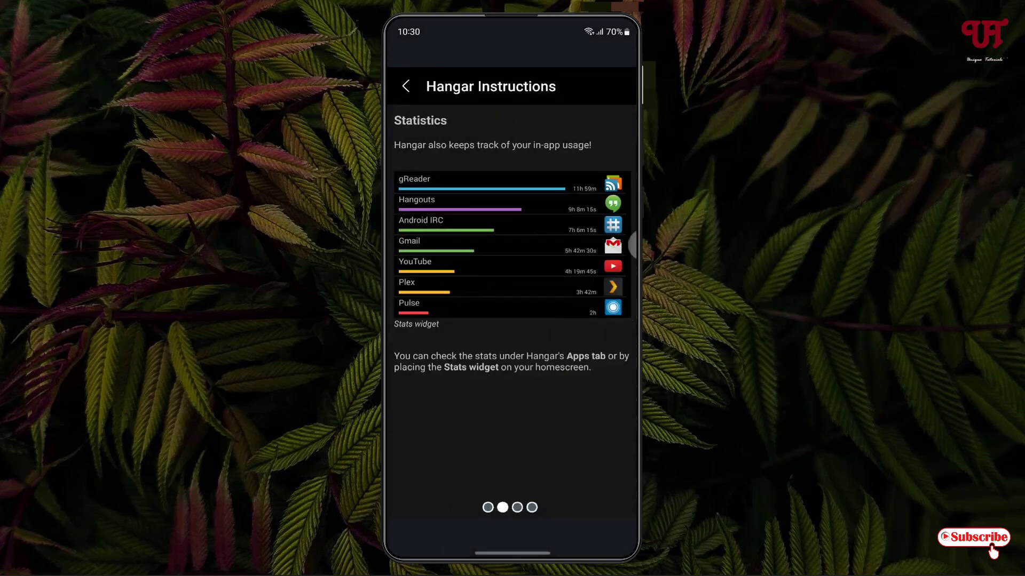
drag(592, 320, 432, 321)
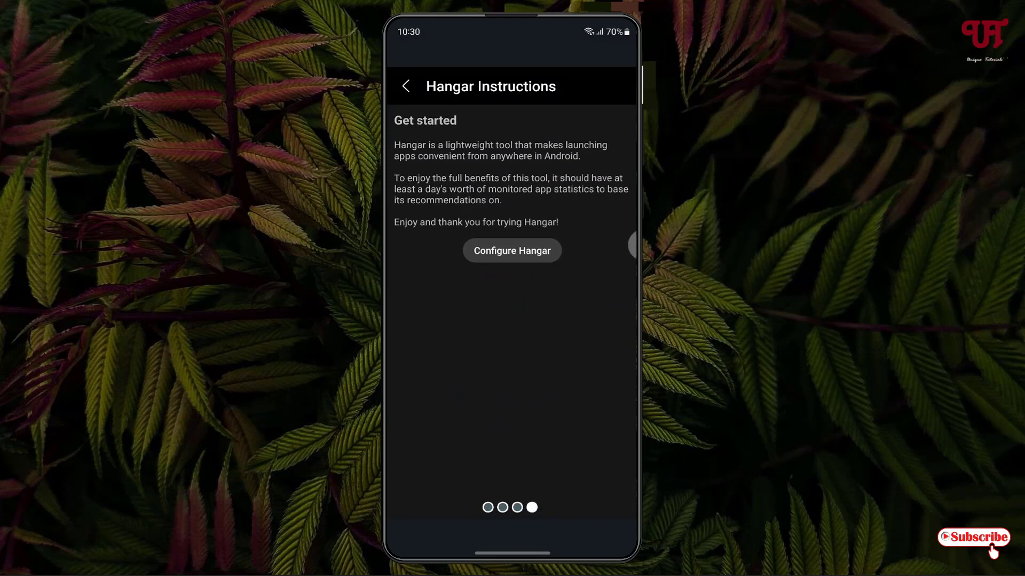
- Configure Hangar and switch on its Usage data access permission
click(512, 251)
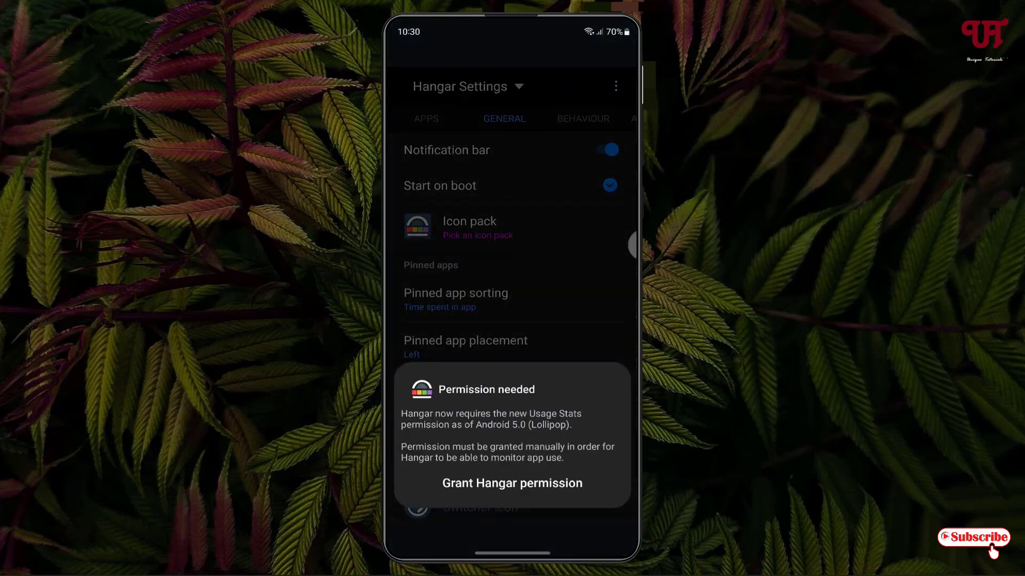
click(560, 484)
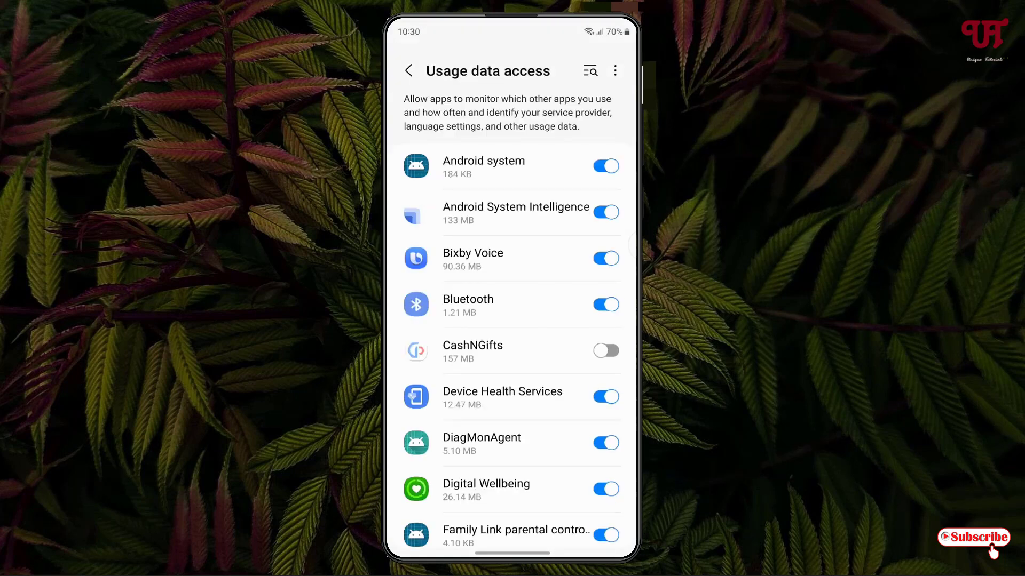
drag(552, 440, 544, 216)
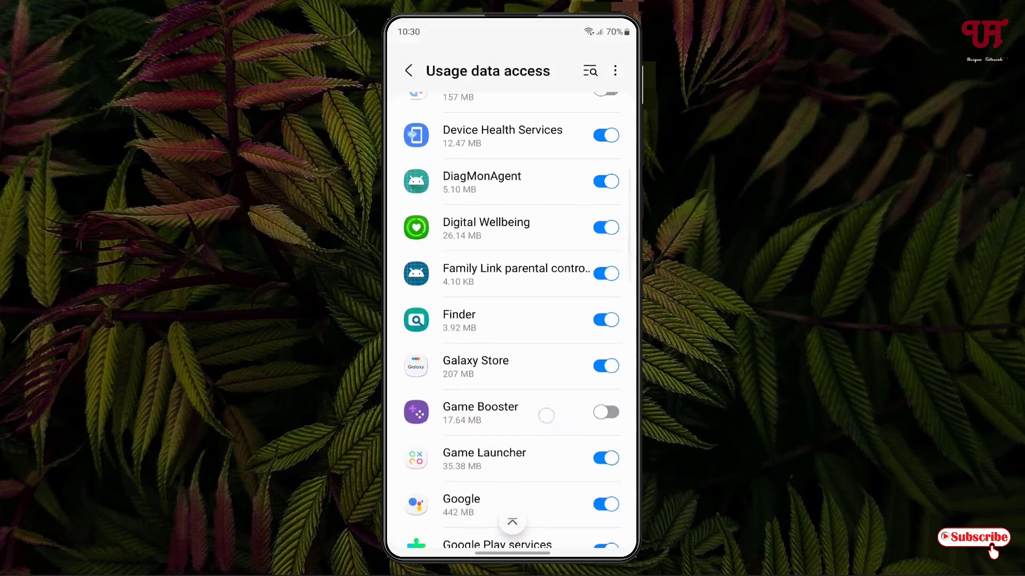
drag(545, 417, 529, 201)
click(606, 432)
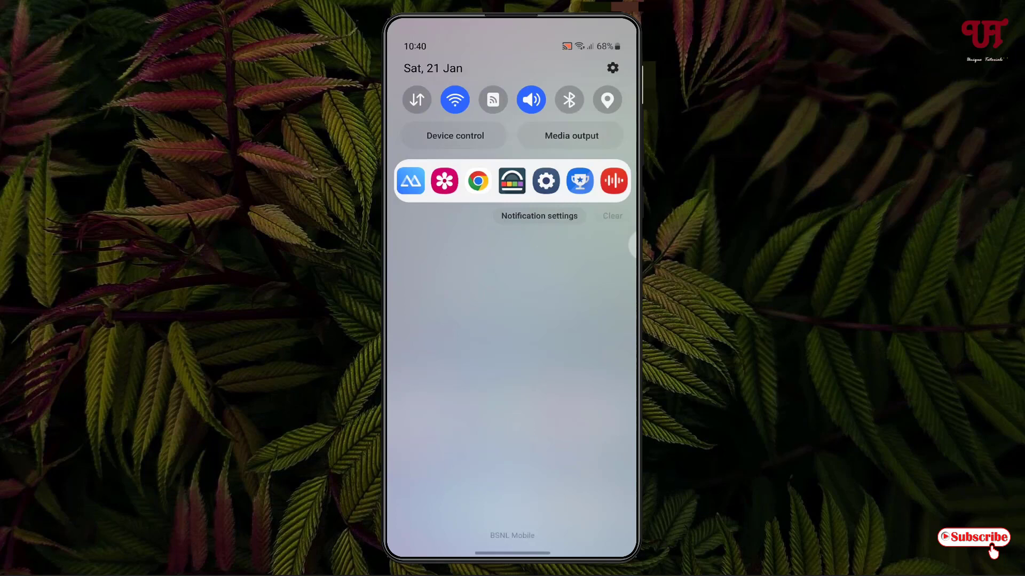
- Reopen Gallery from the Hangar shortcut bar, then pull the notification panel down again
click(444, 180)
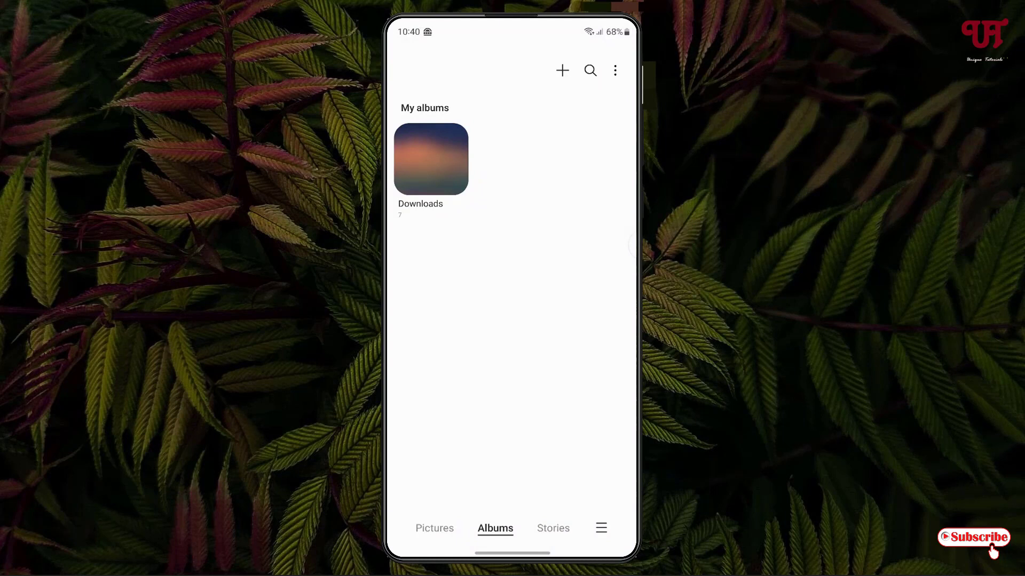
drag(512, 24, 513, 320)
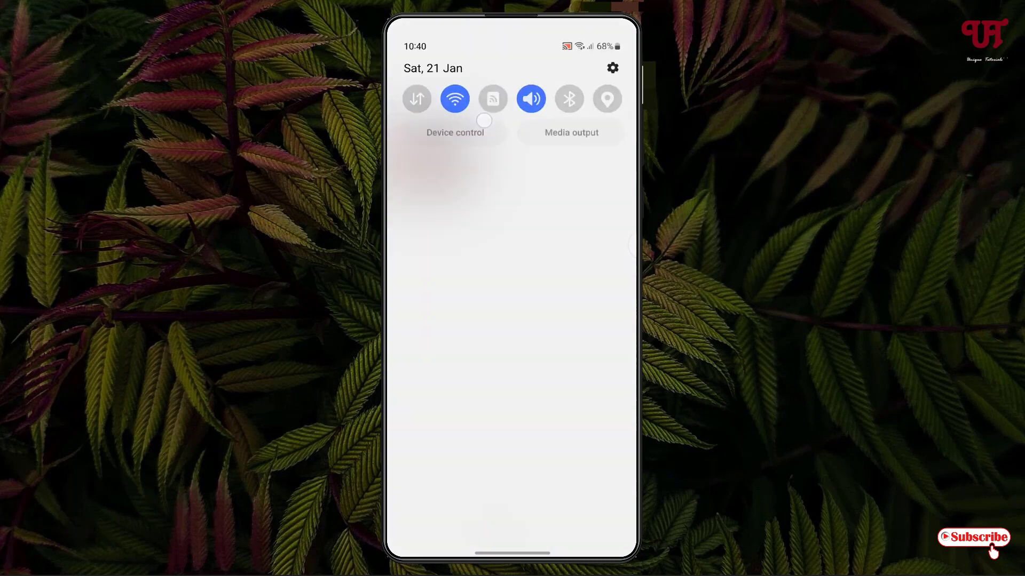